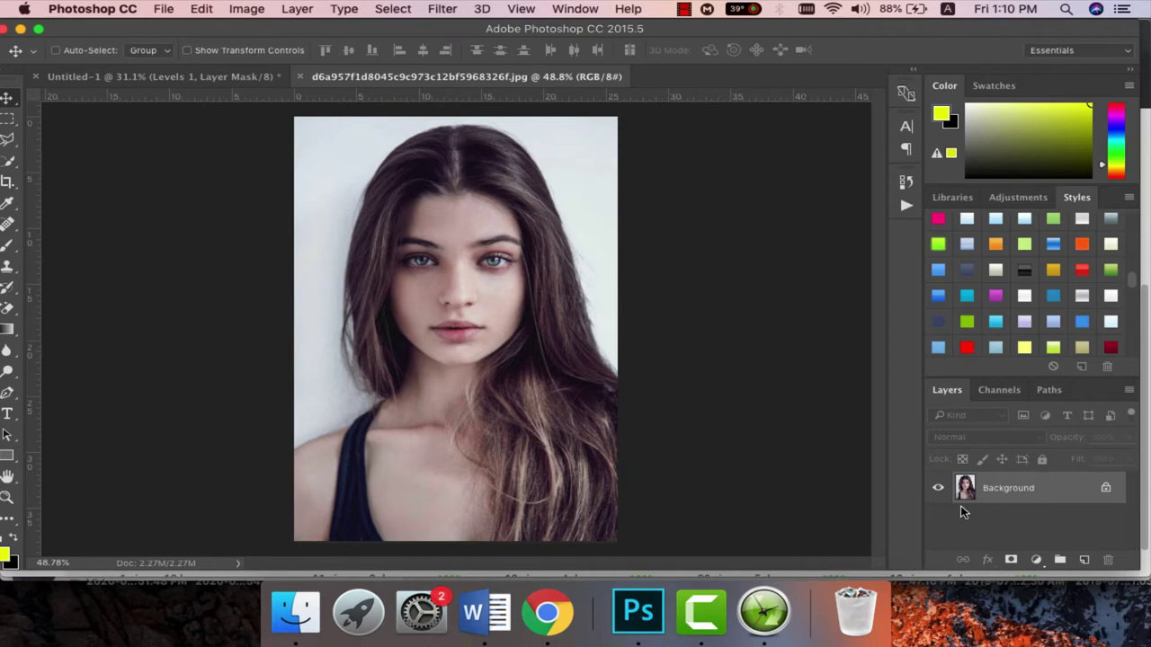
# Step: Duplicate the photo to Layer 1 and add a Hue/Saturation layer with Saturation at -100
pyautogui.press('super+j')
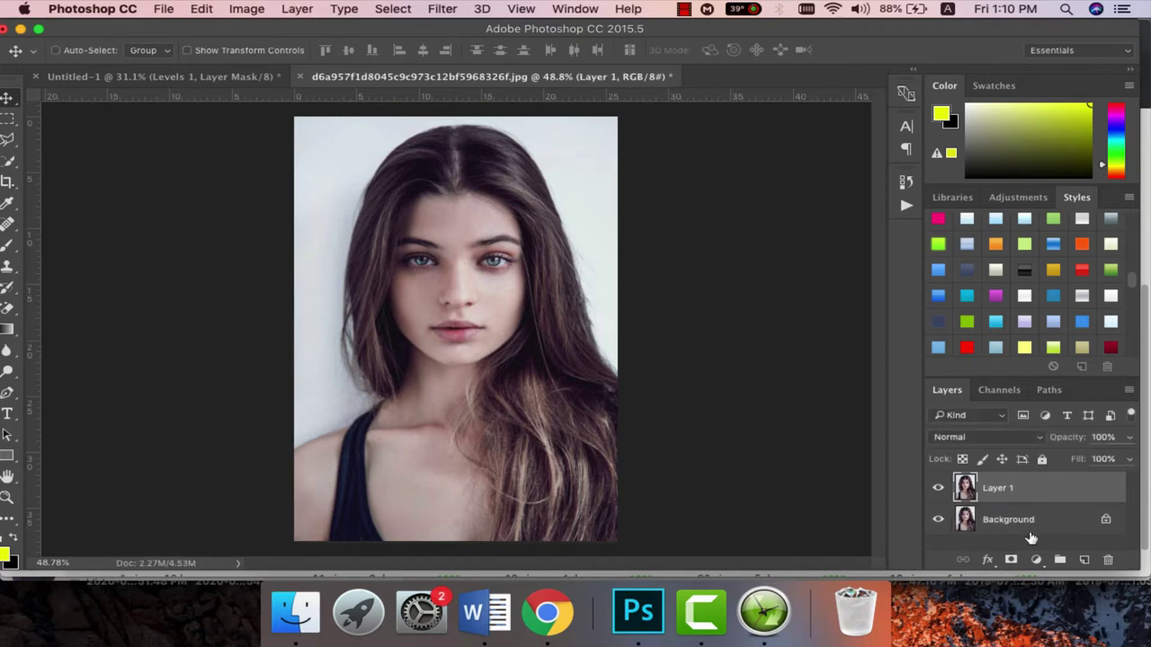
pyautogui.click(1036, 559)
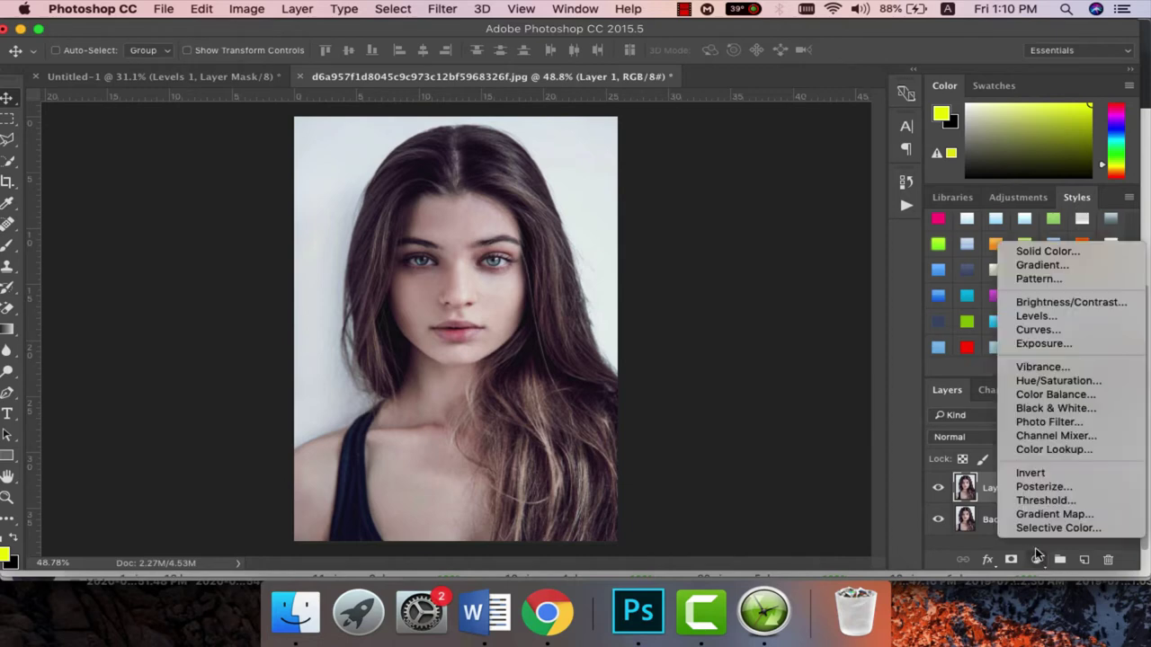
pyautogui.click(1075, 387)
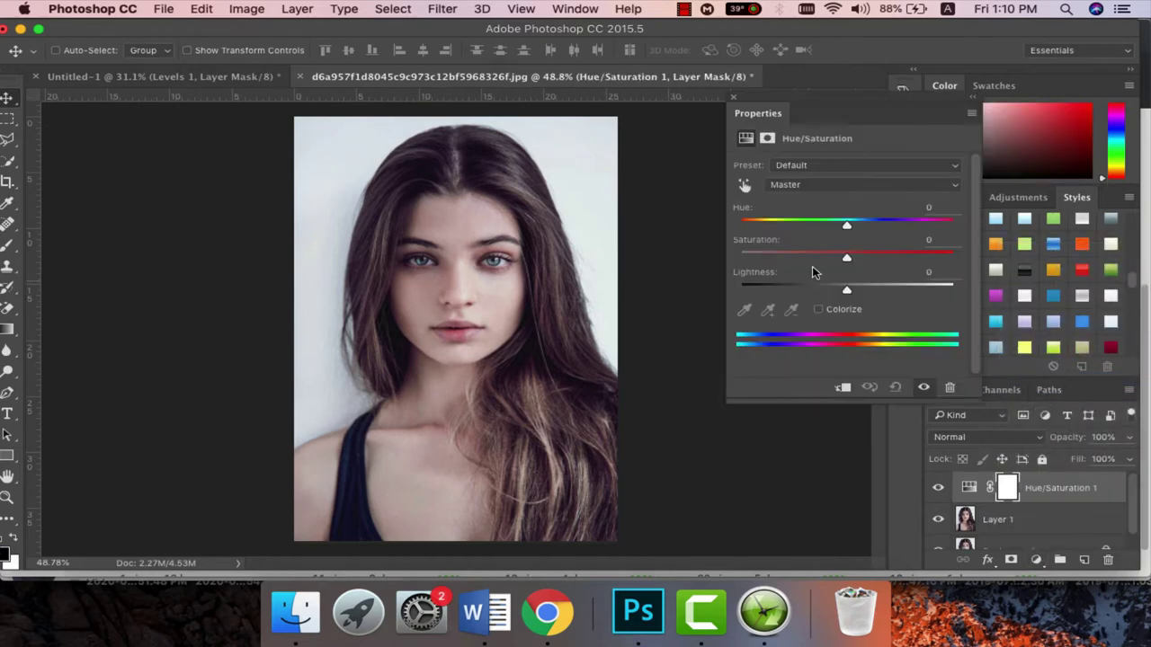
pyautogui.moveTo(846, 258); pyautogui.dragTo(712, 267)
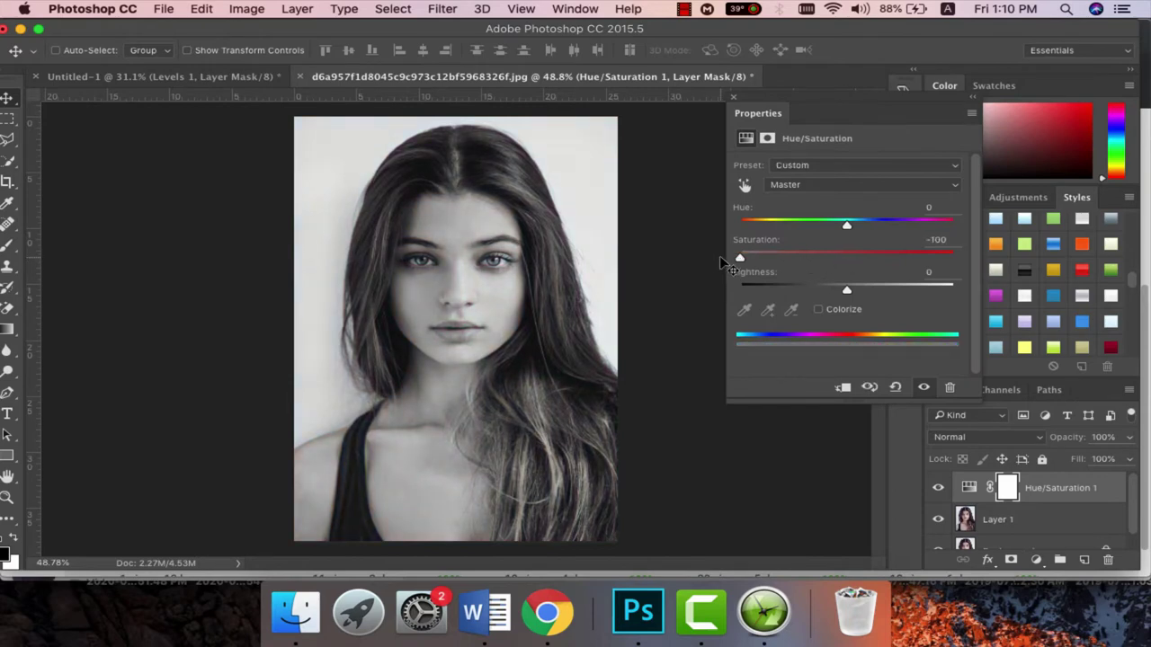
pyautogui.click(735, 99)
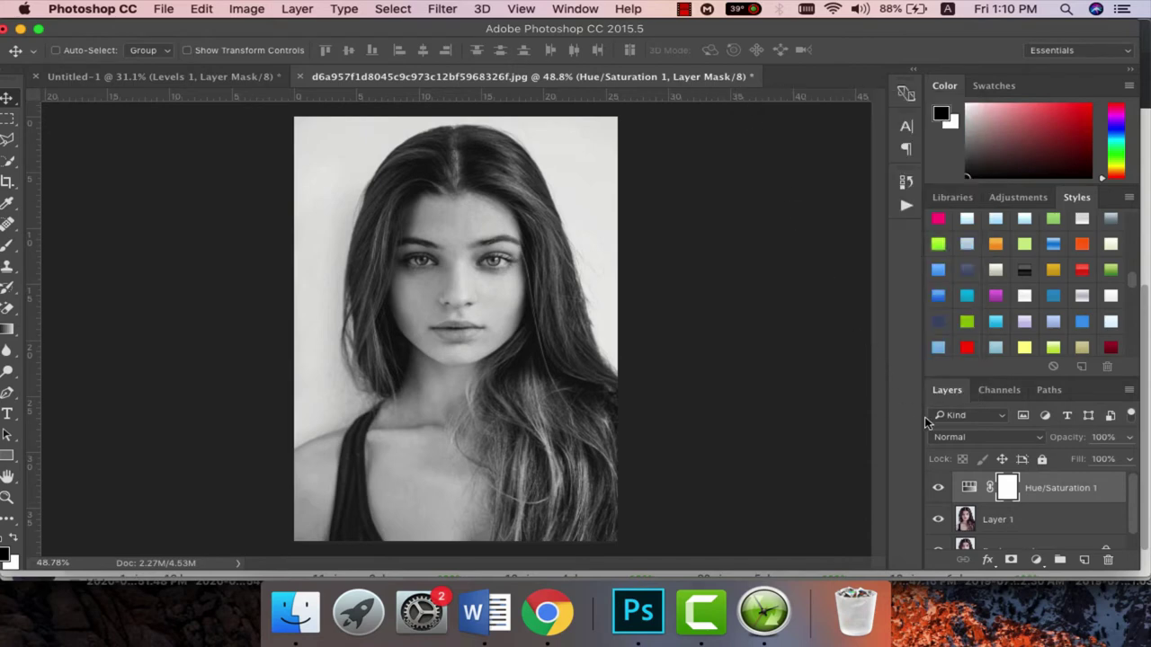
# Step: Set Layer 1's blend mode to Color Dodge
pyautogui.scroll(-1, 995, 528)
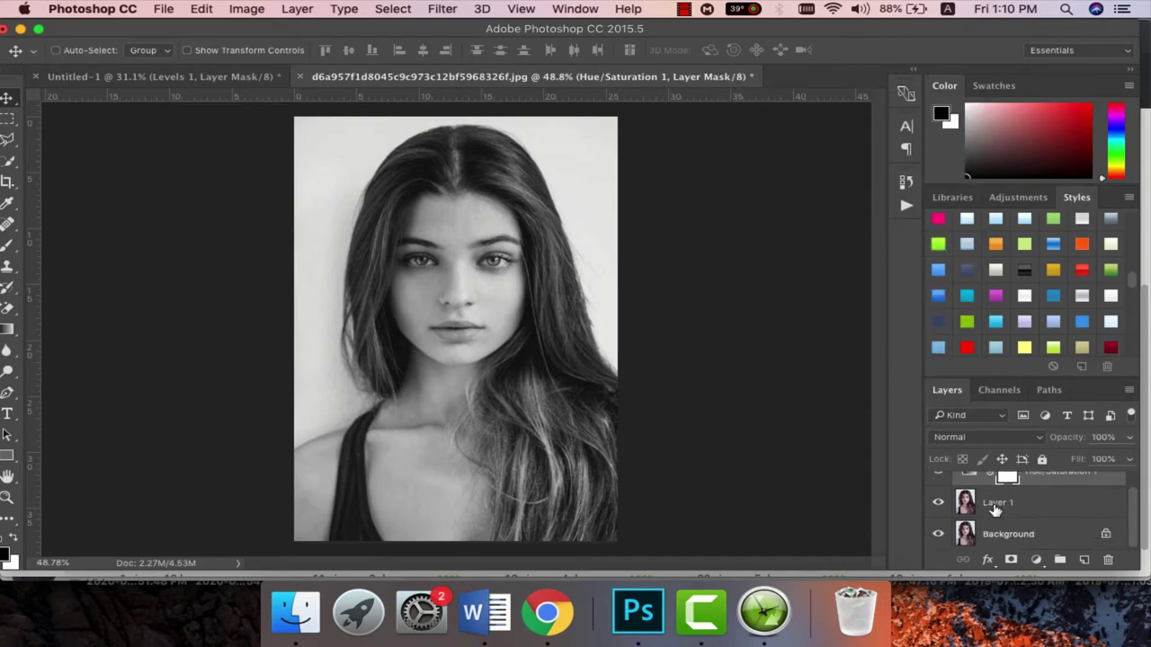
pyautogui.click(995, 506)
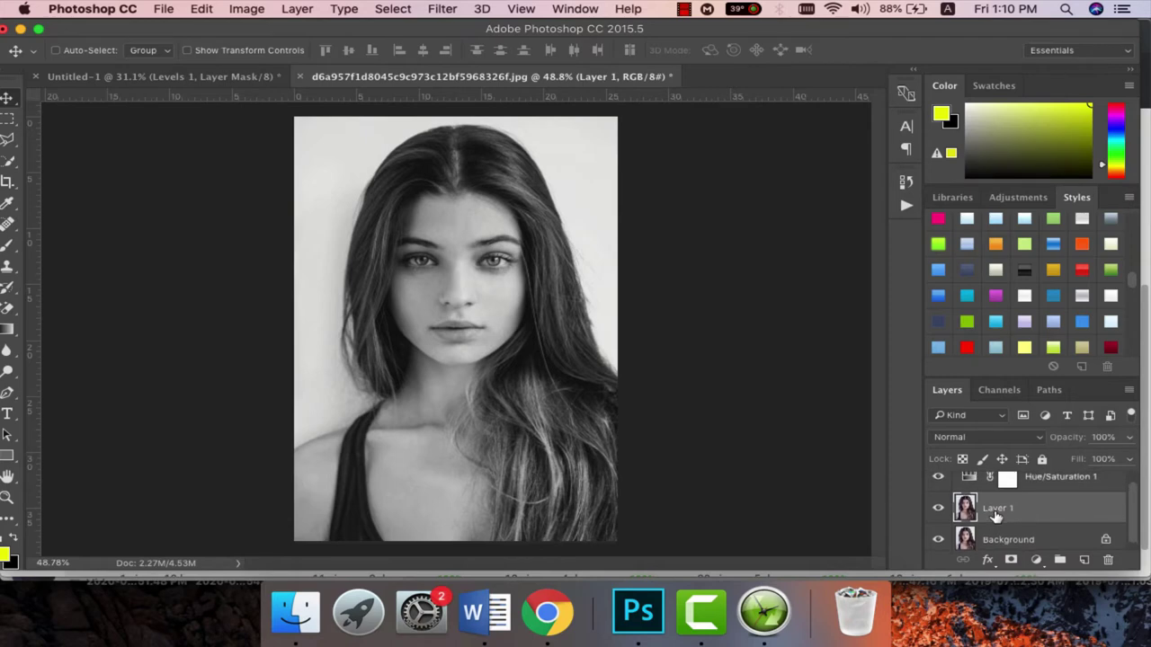
pyautogui.click(982, 439)
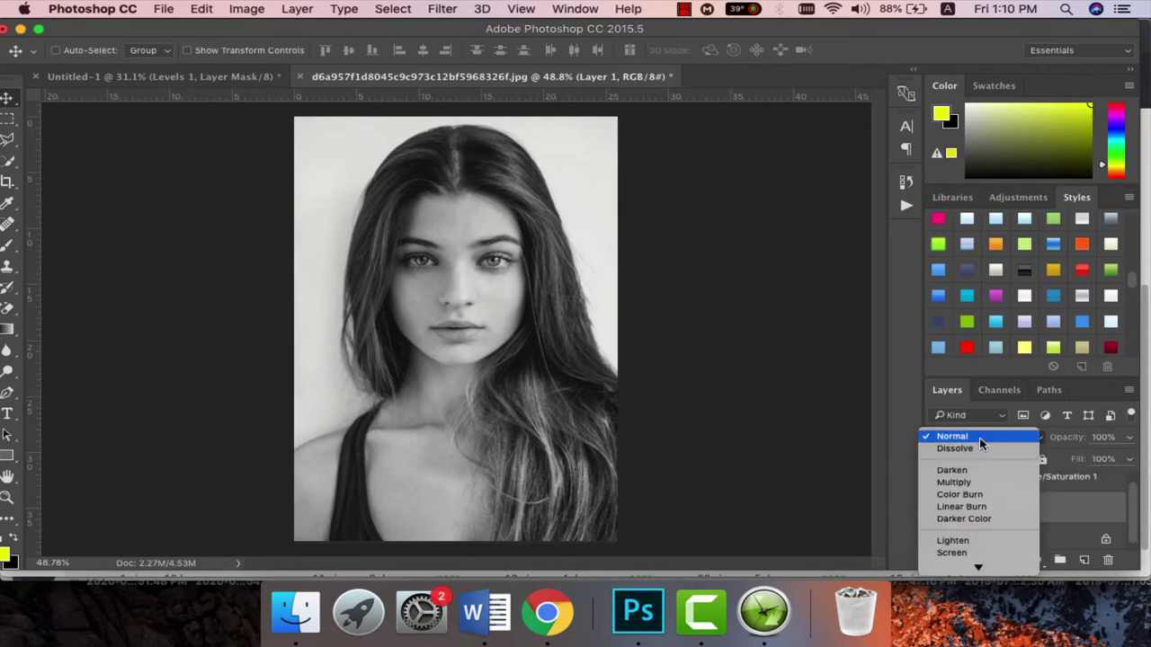
pyautogui.scroll(-3, 980, 458)
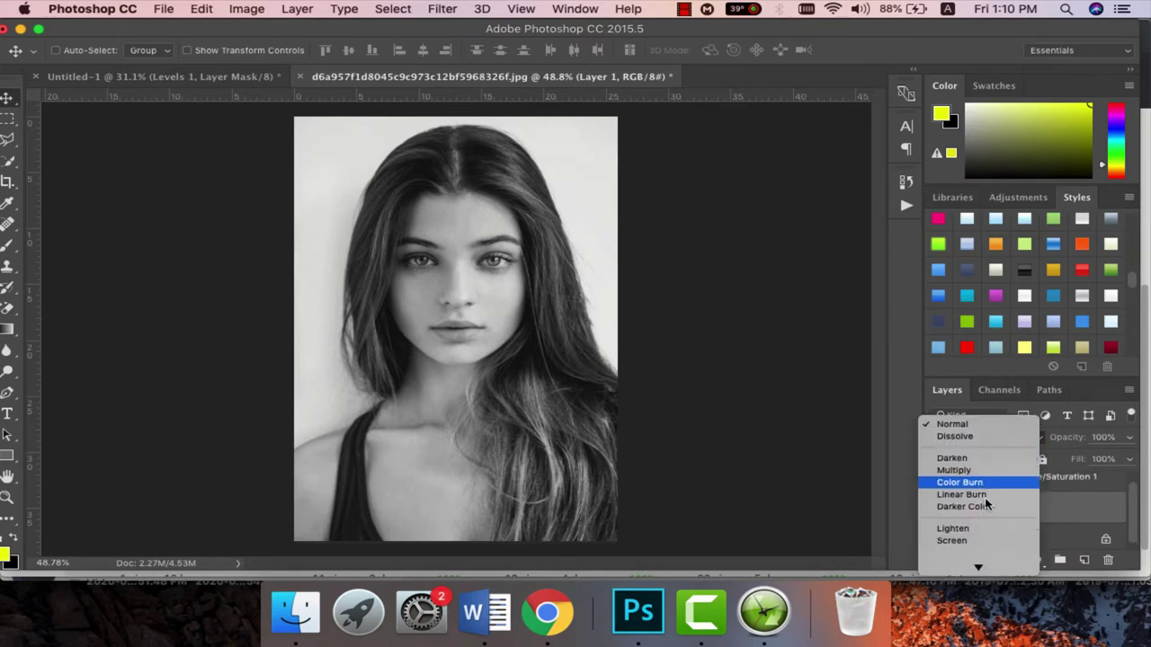
pyautogui.click(989, 530)
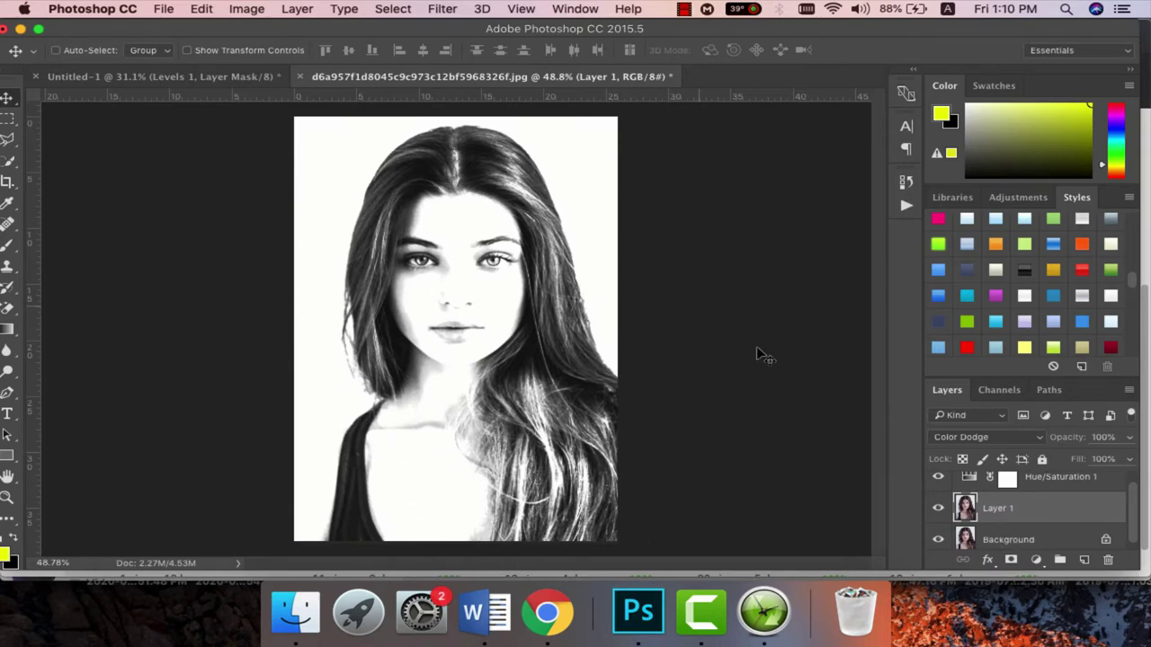
pyautogui.scroll(1, 1041, 524)
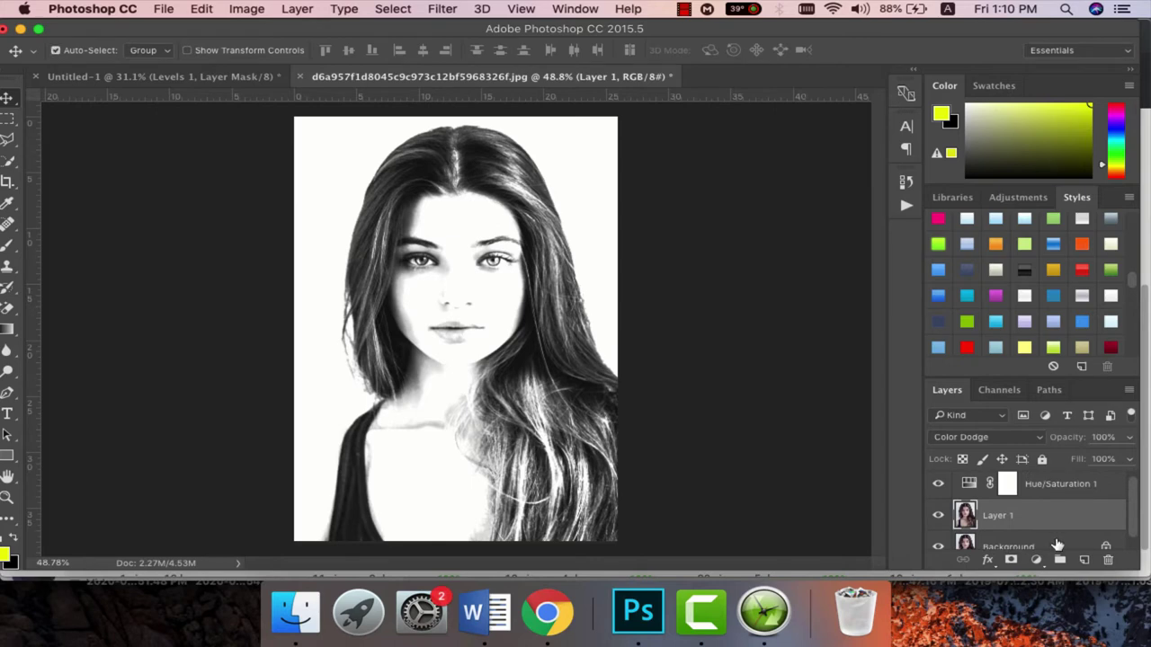
# Step: Invert Layer 1 and apply a Gaussian Blur with a 24.7-pixel radius
pyautogui.hotkey('ctrl', 'i')
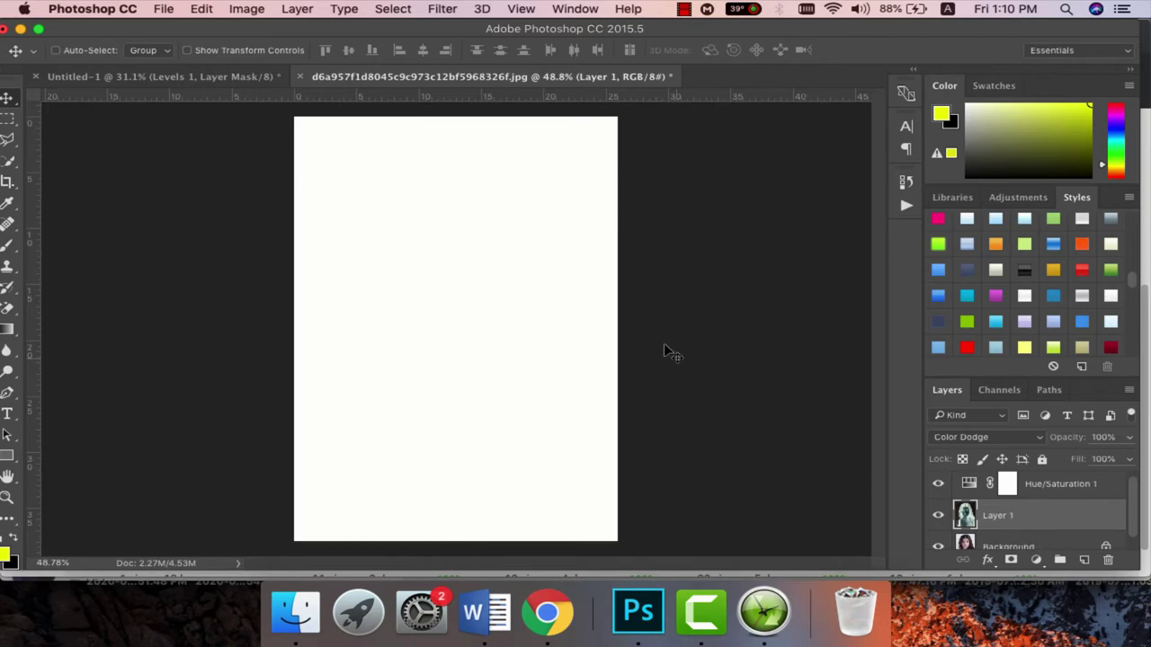
pyautogui.click(446, 14)
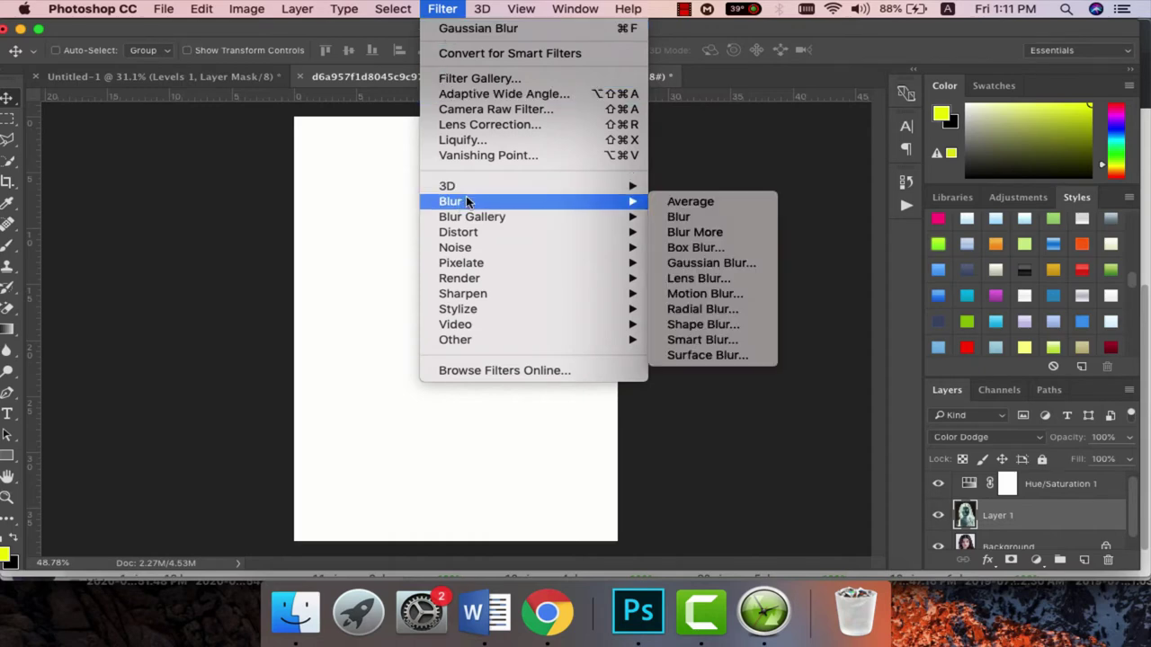
pyautogui.moveTo(450, 202)
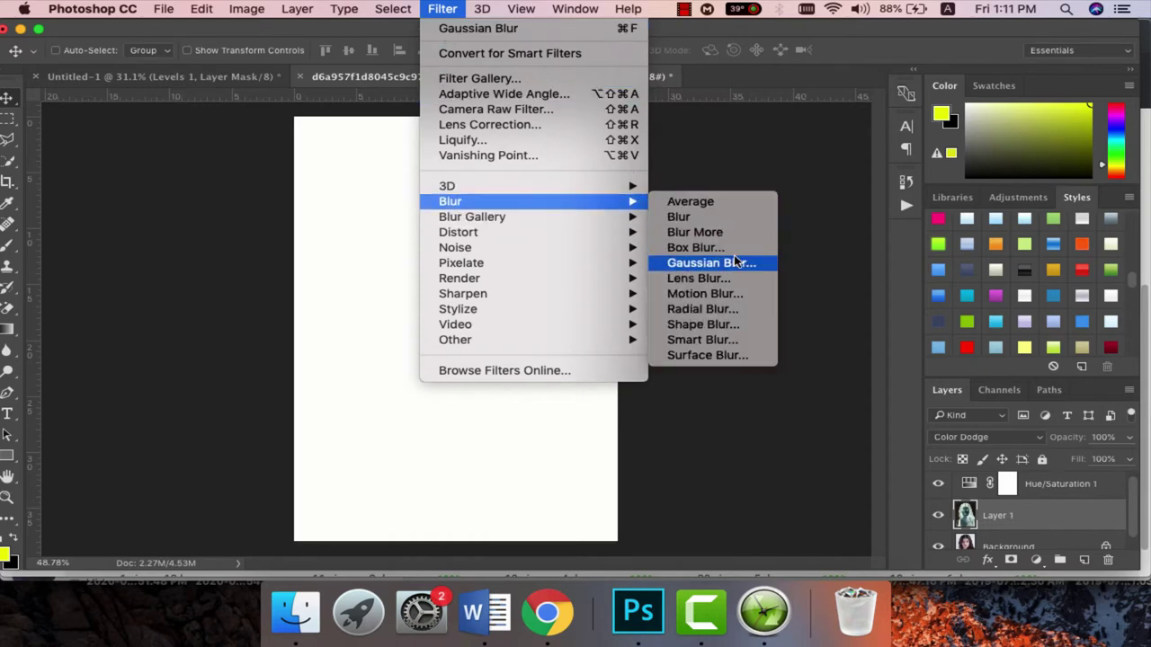
pyautogui.click(738, 263)
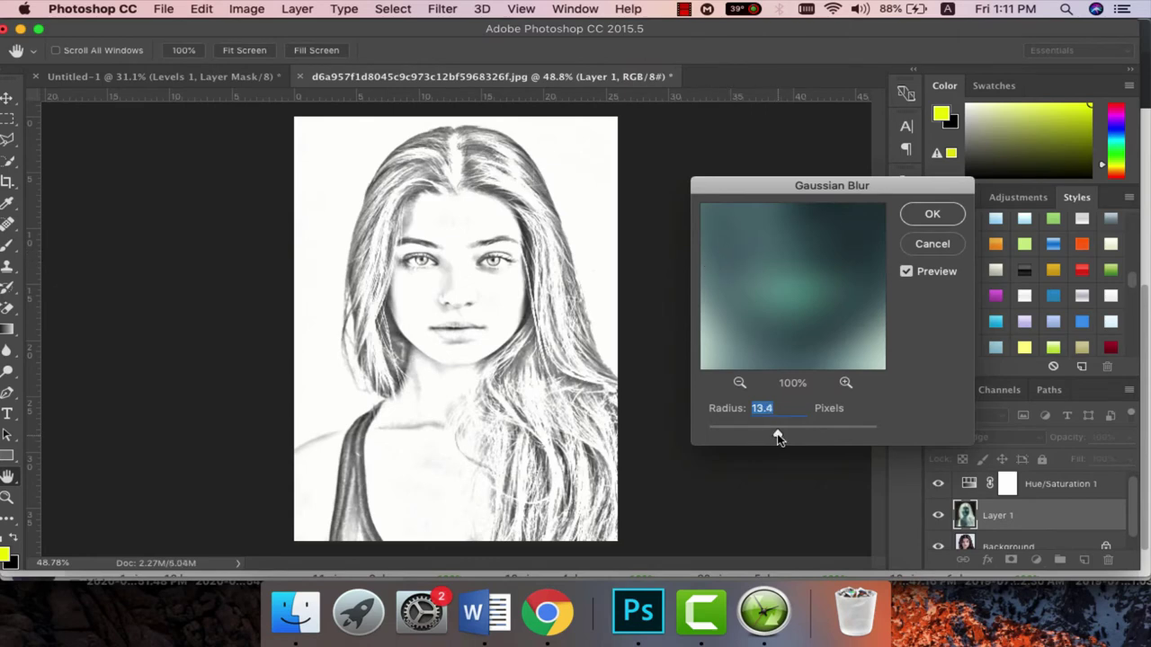
pyautogui.moveTo(778, 437)
pyautogui.mouseDown()
pyautogui.moveTo(797, 438)
pyautogui.moveTo(786, 439)
pyautogui.mouseUp()
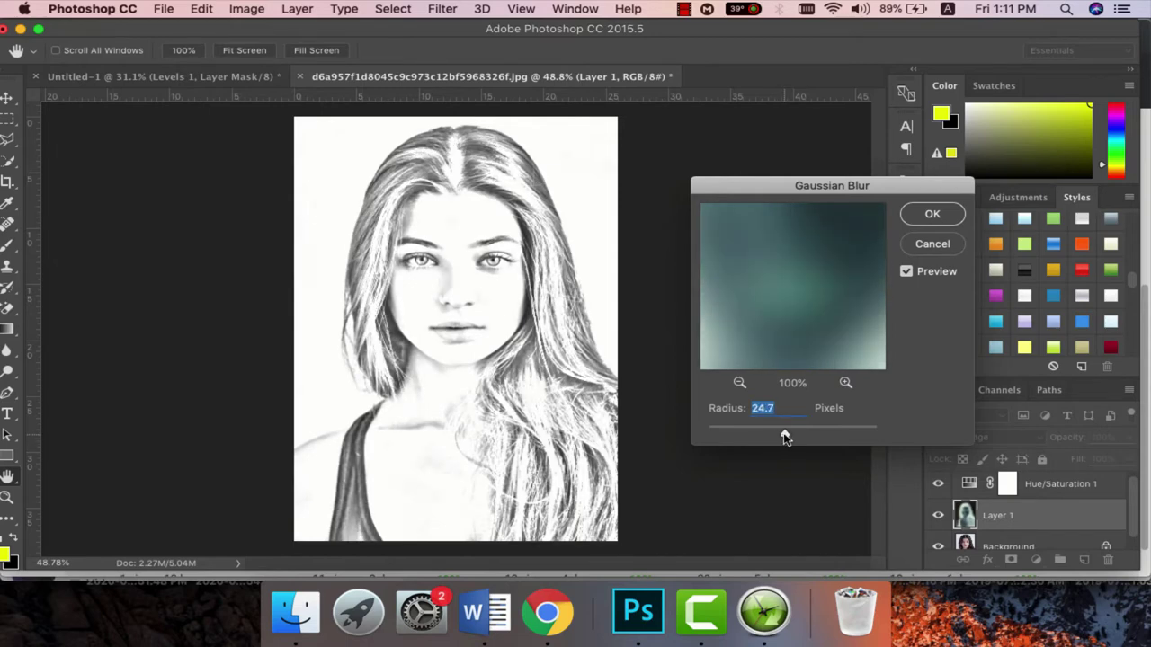
pyautogui.click(927, 218)
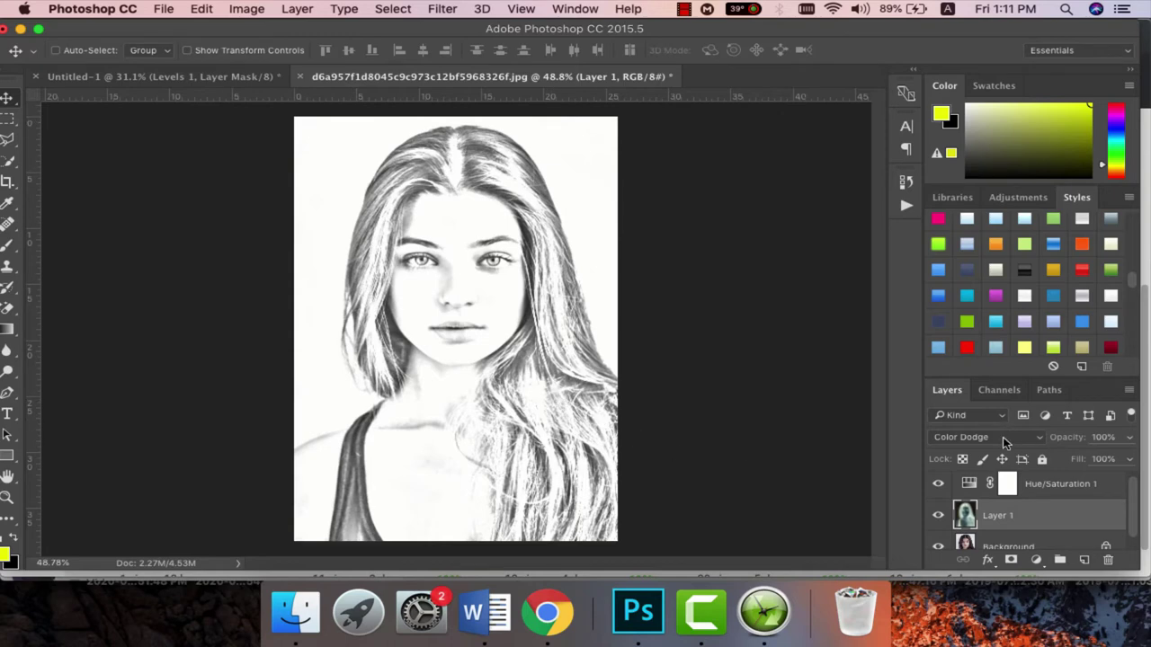
# Step: Add a Levels adjustment layer with its black input point set to 56
pyautogui.click(1036, 560)
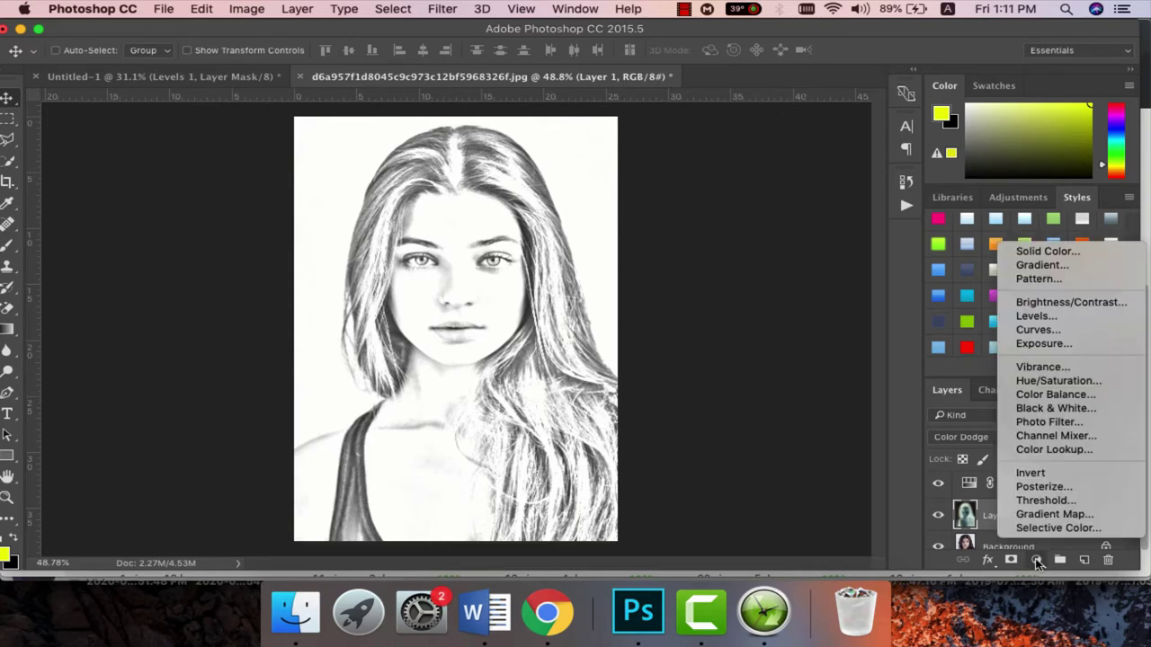
pyautogui.click(1033, 316)
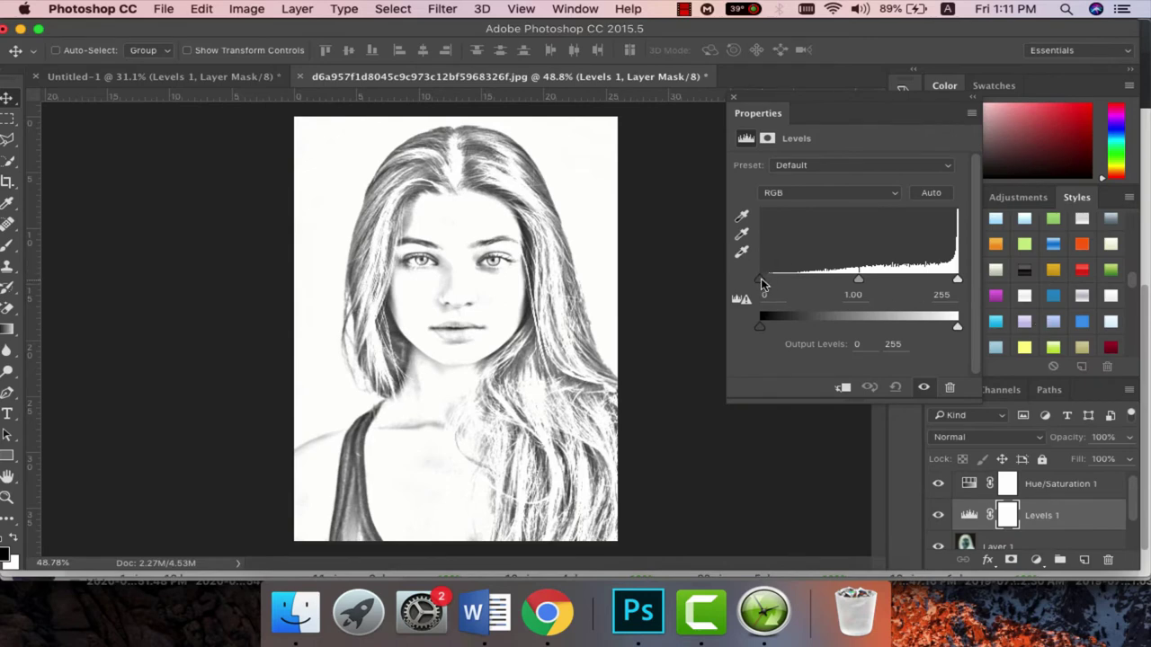
pyautogui.moveTo(767, 283); pyautogui.dragTo(876, 287)
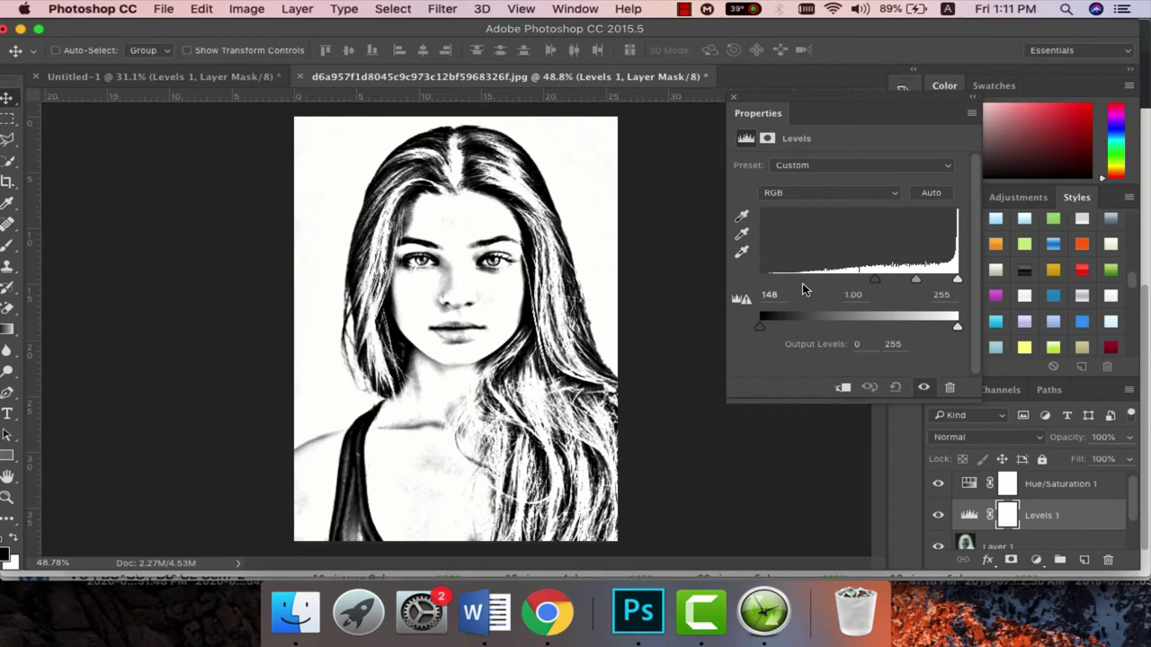
pyautogui.moveTo(805, 289); pyautogui.dragTo(795, 294)
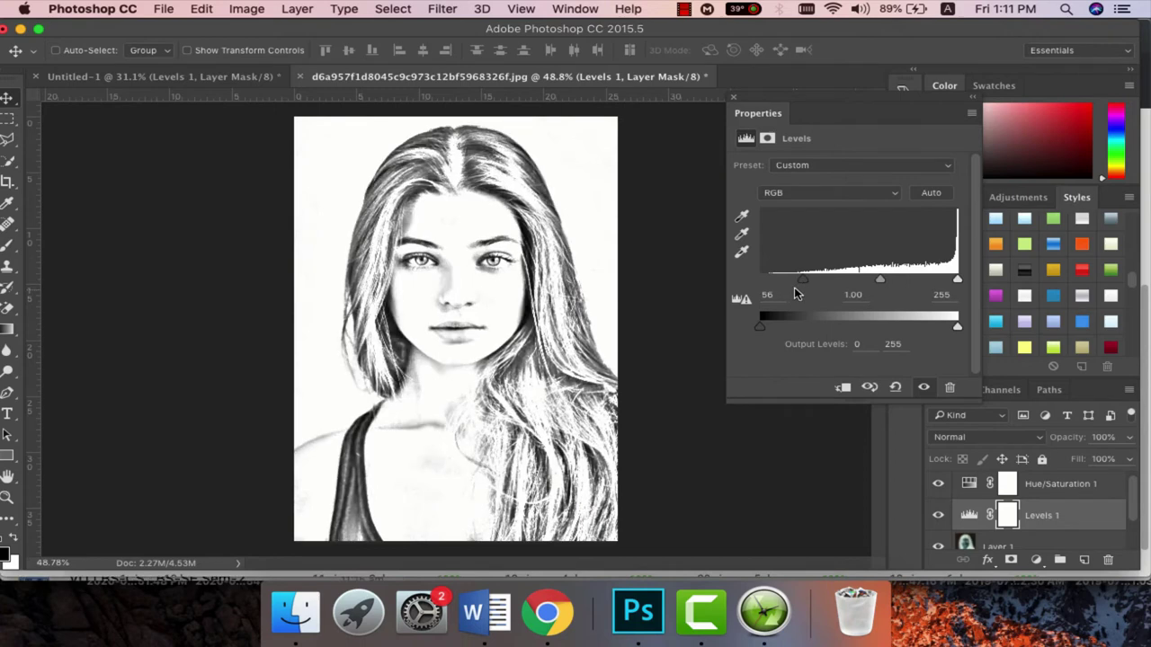
pyautogui.click(734, 100)
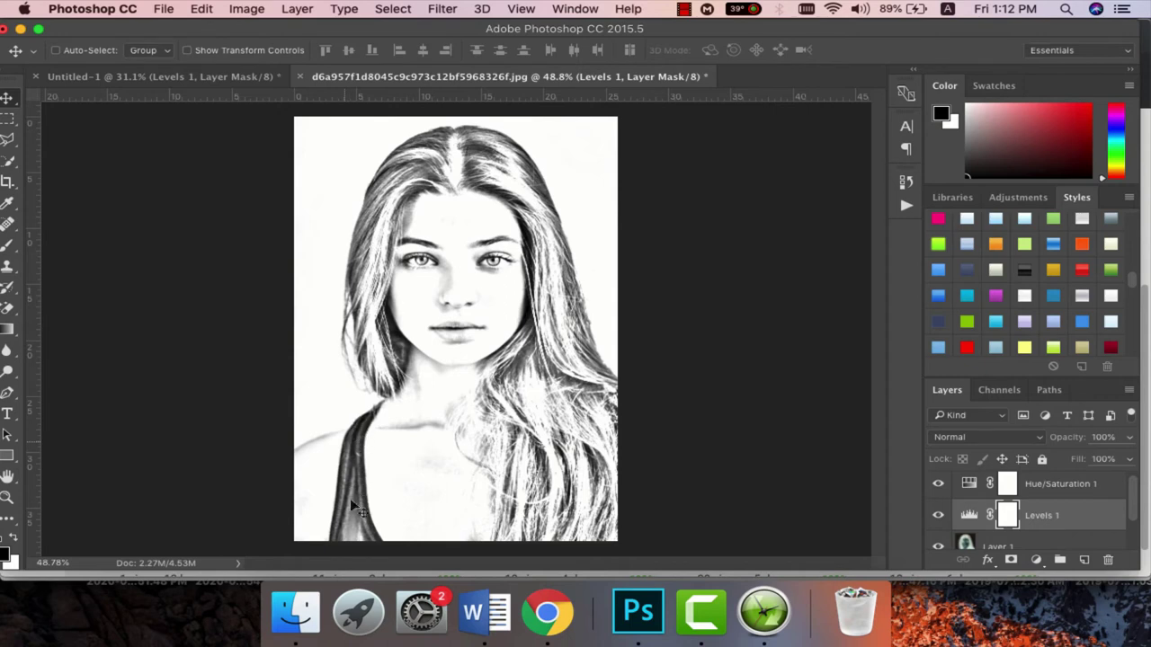
# Step: Set up a 125 px soft Brush at 40% opacity
pyautogui.moveTo(355, 456); pyautogui.dragTo(351, 445)
pyautogui.press('b')
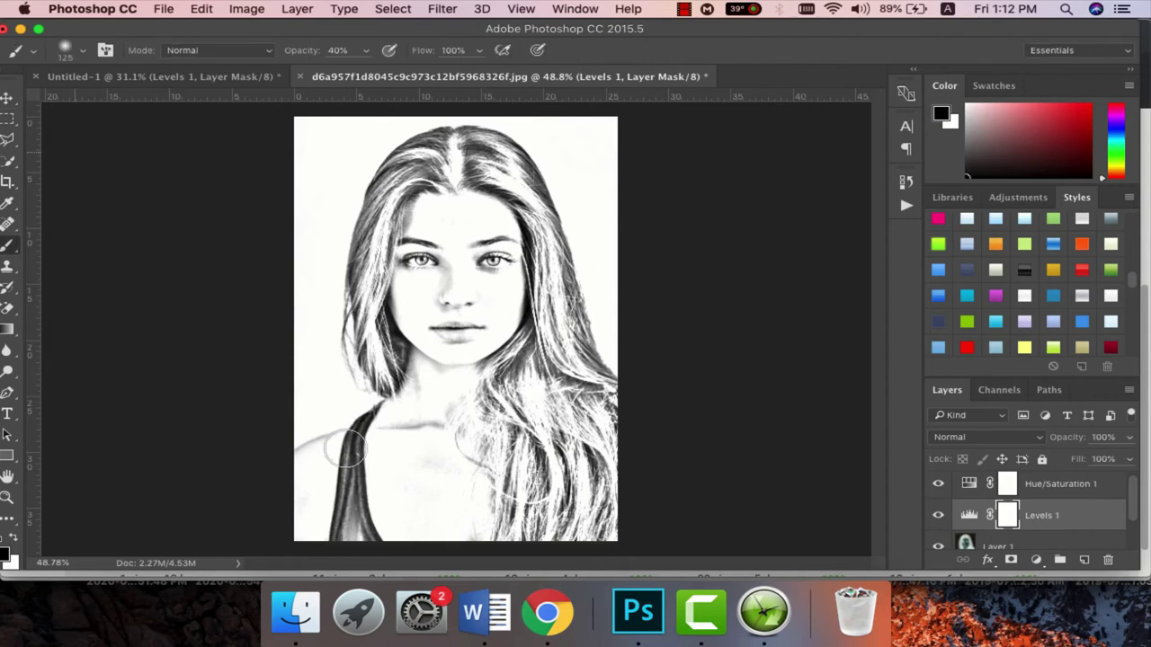
pyautogui.press('Return')
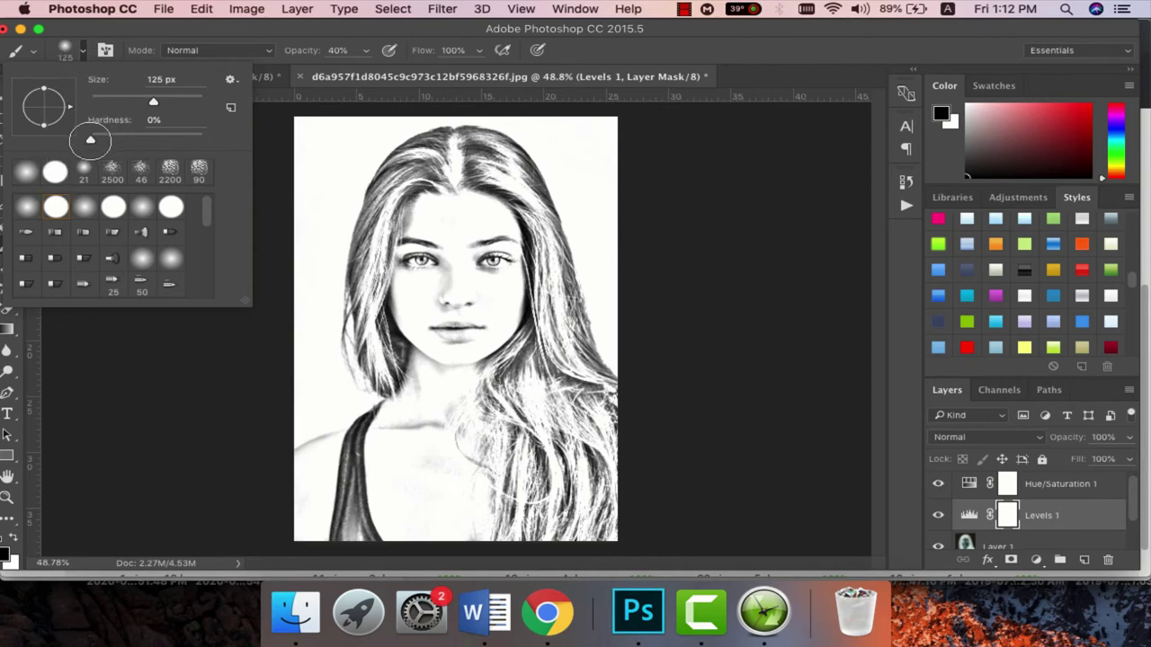
pyautogui.press('Return')
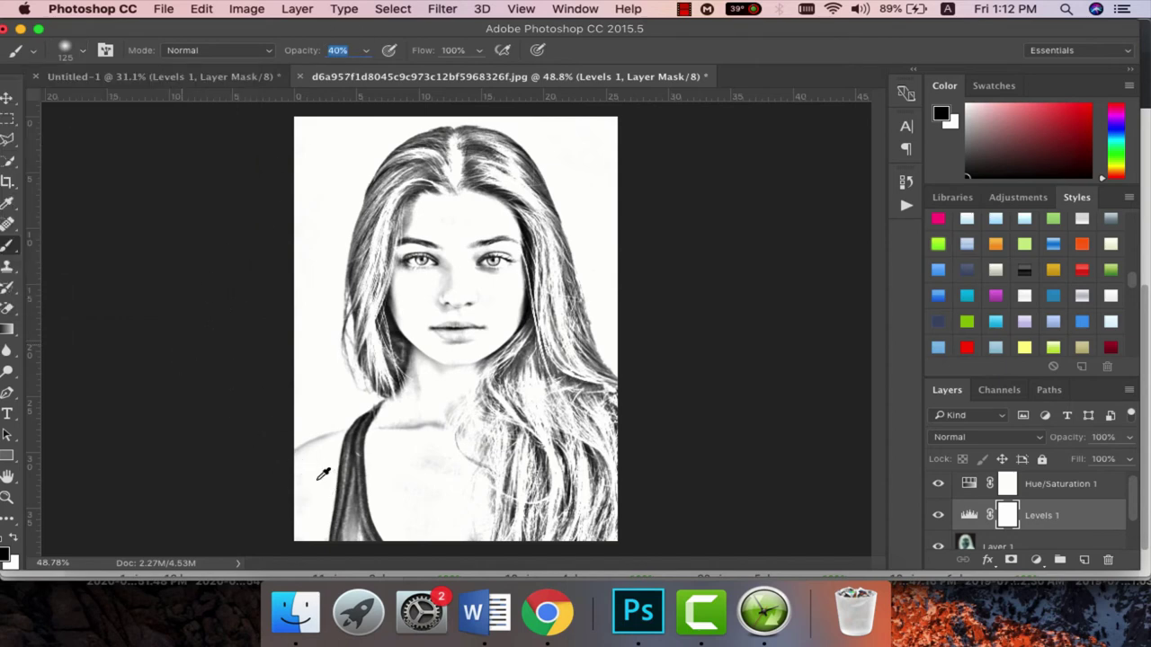
# Step: Paint black on the Levels 1 mask over the shoulder strap and both sides of the hair
pyautogui.scroll(3, 342, 472)
pyautogui.moveTo(347, 429); pyautogui.dragTo(351, 435)
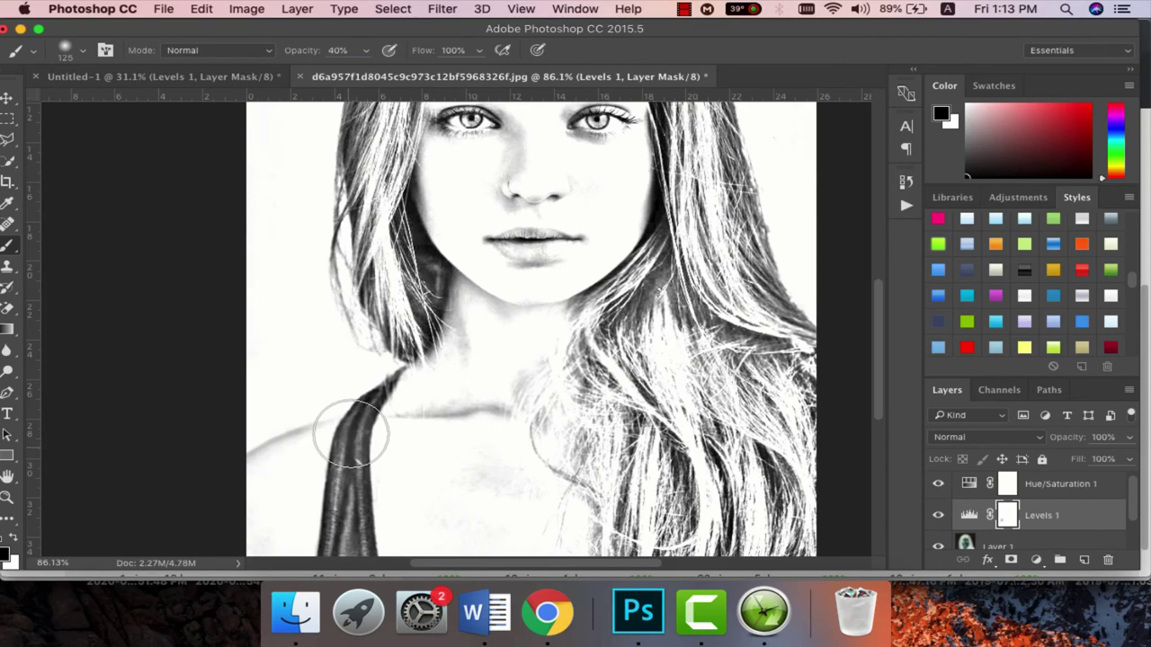
pyautogui.scroll(-1, 351, 435)
pyautogui.scroll(-2, 355, 432)
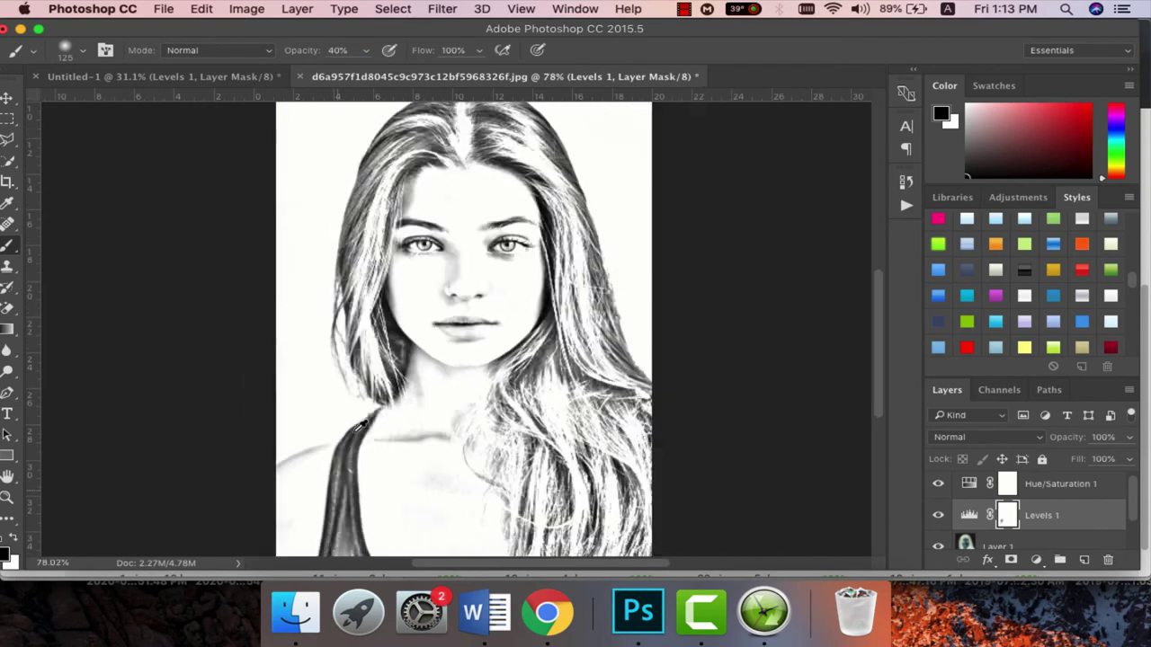
pyautogui.scroll(-2, 360, 441)
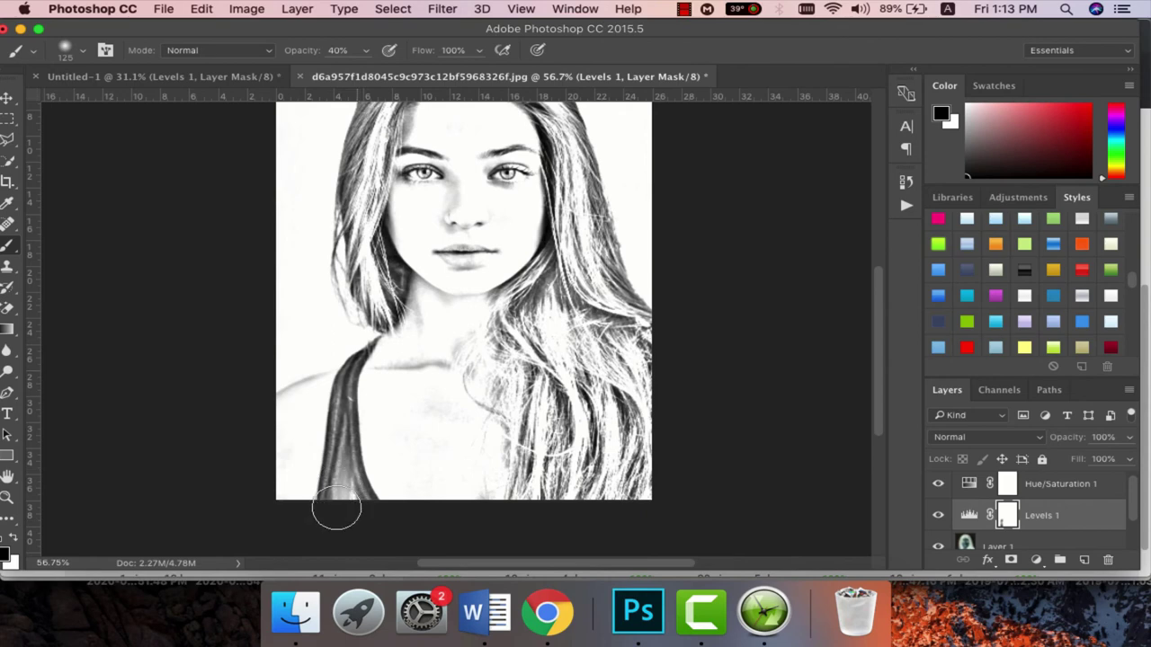
pyautogui.scroll(2, 337, 504)
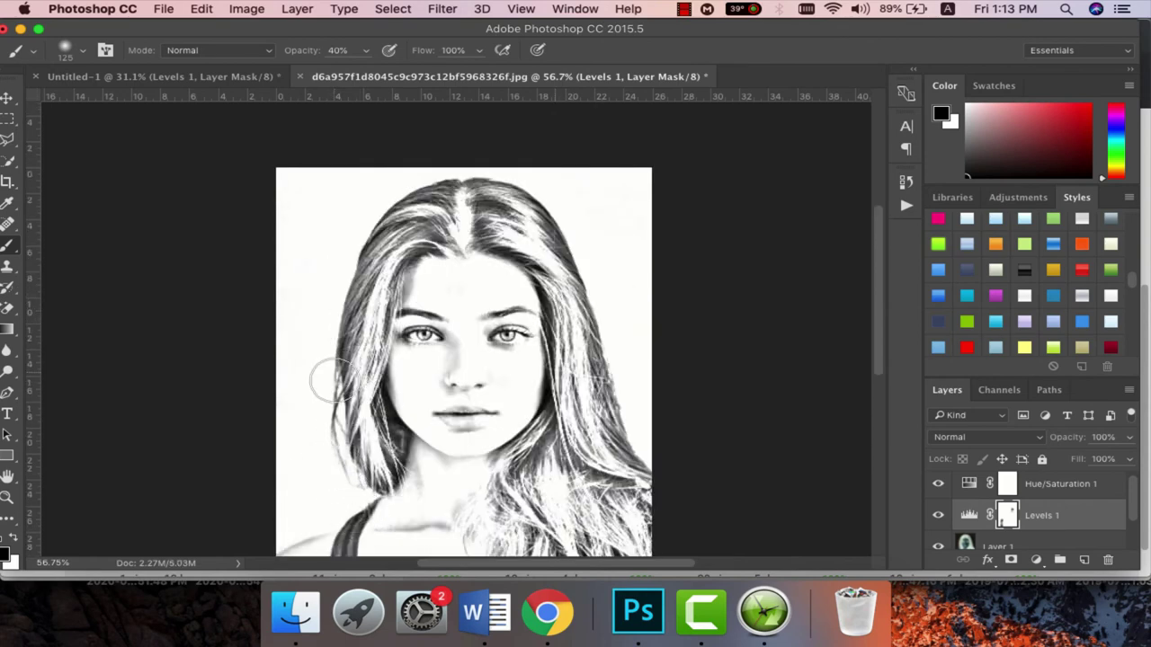
pyautogui.moveTo(342, 409); pyautogui.dragTo(362, 310)
pyautogui.moveTo(566, 270); pyautogui.dragTo(562, 321)
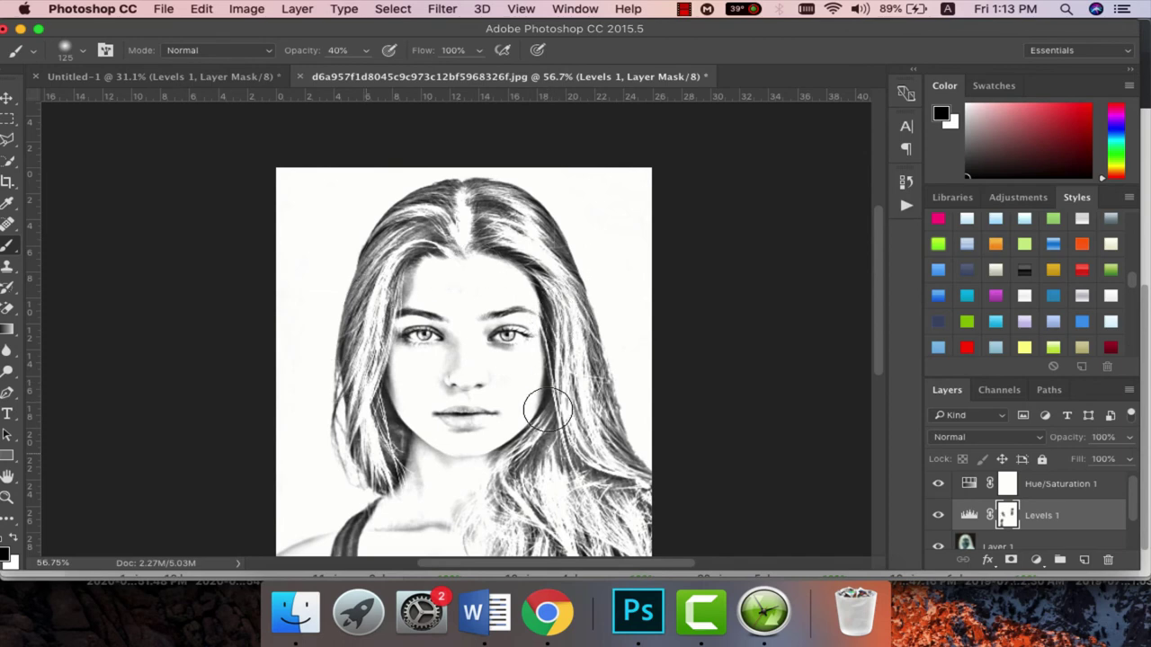
pyautogui.scroll(-5, 521, 431)
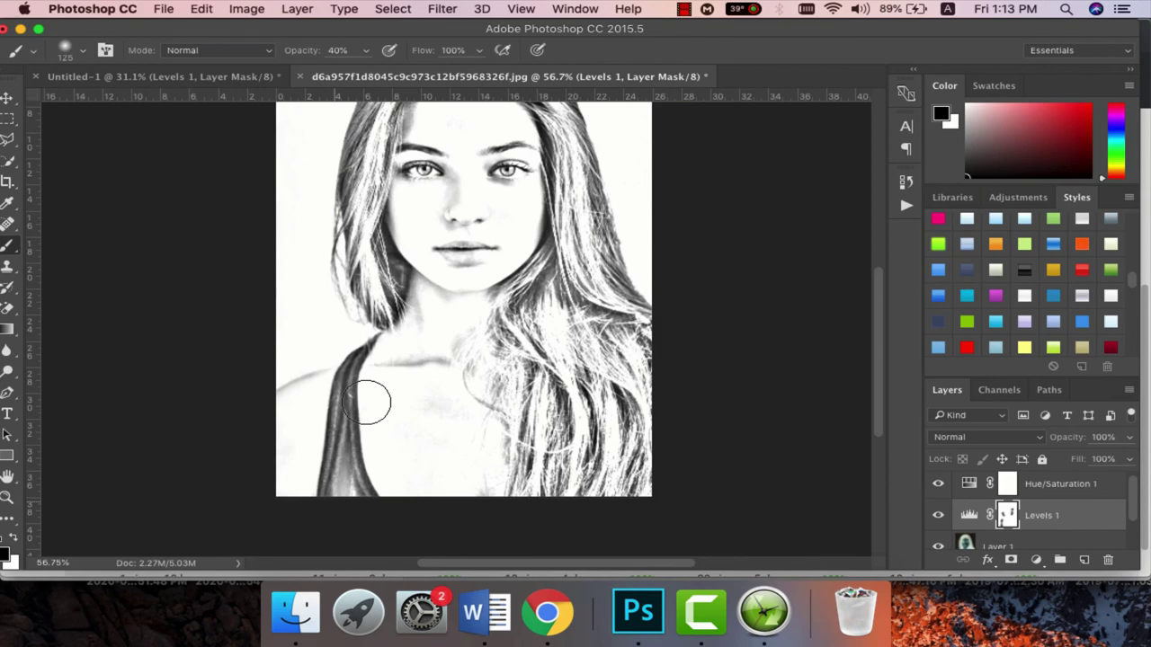
pyautogui.scroll(-1, 369, 454)
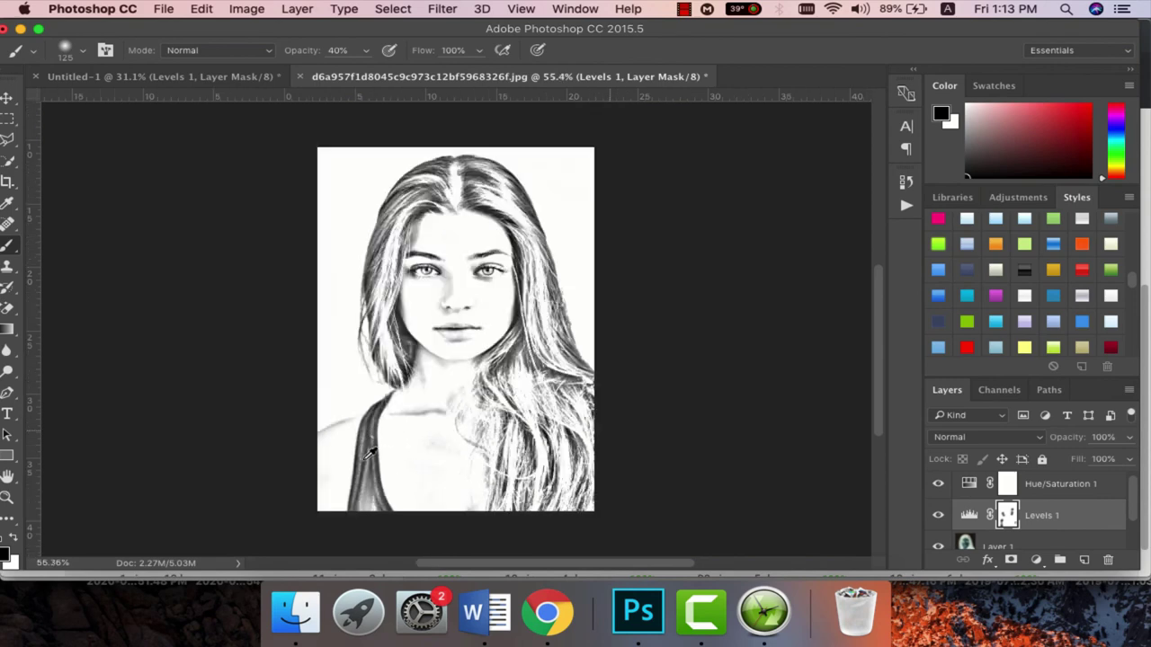
pyautogui.moveTo(369, 454); pyautogui.dragTo(351, 351)
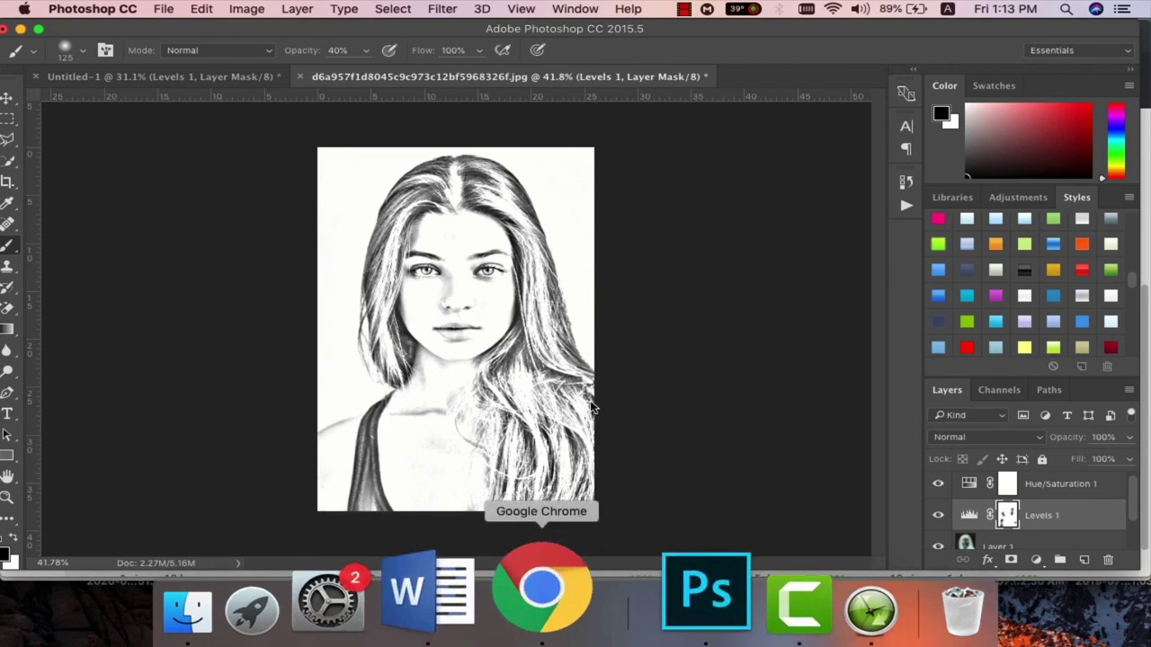
# Step: Switch to Google Chrome showing the YouTube channel home page
pyautogui.click(541, 589)
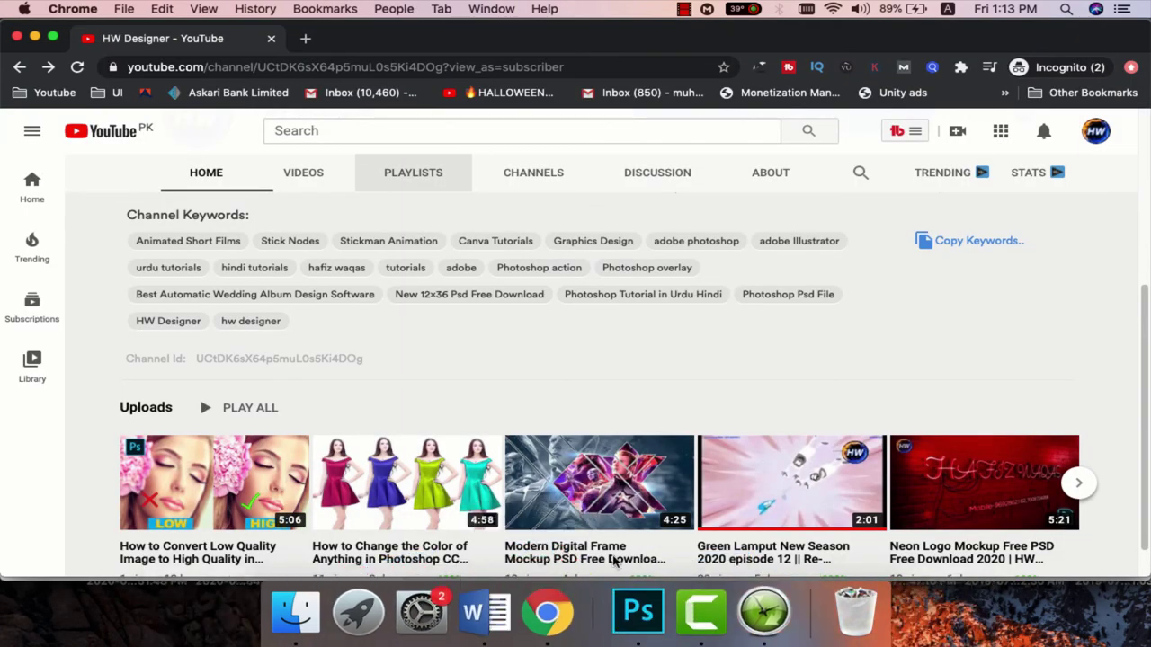